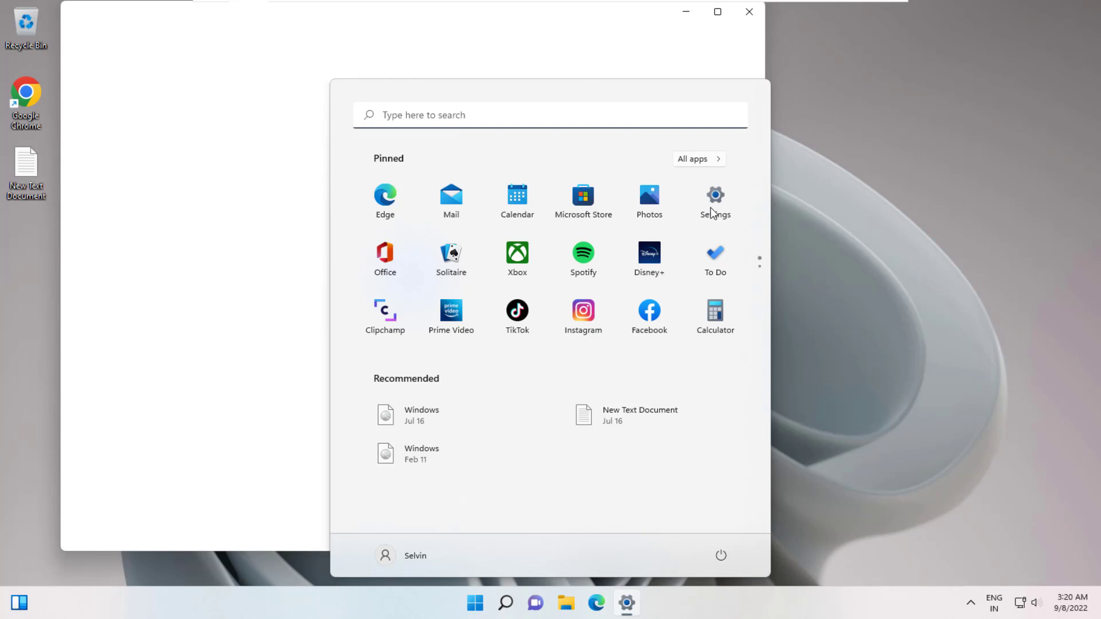
- Open the Email permission page under Privacy & security in Windows Settings
click(712, 212)
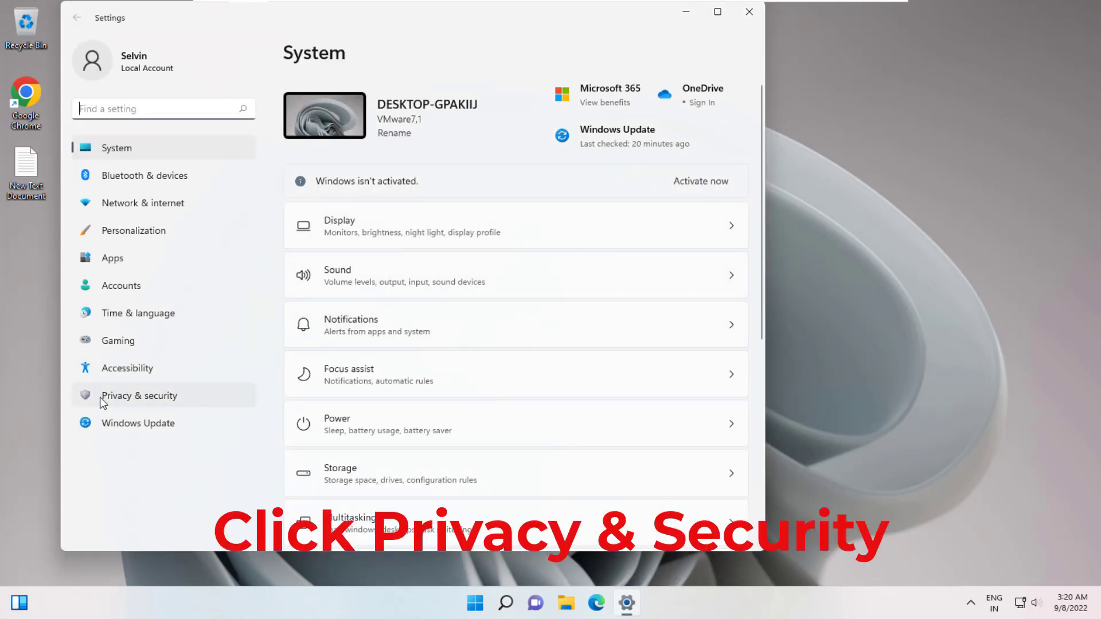
click(131, 397)
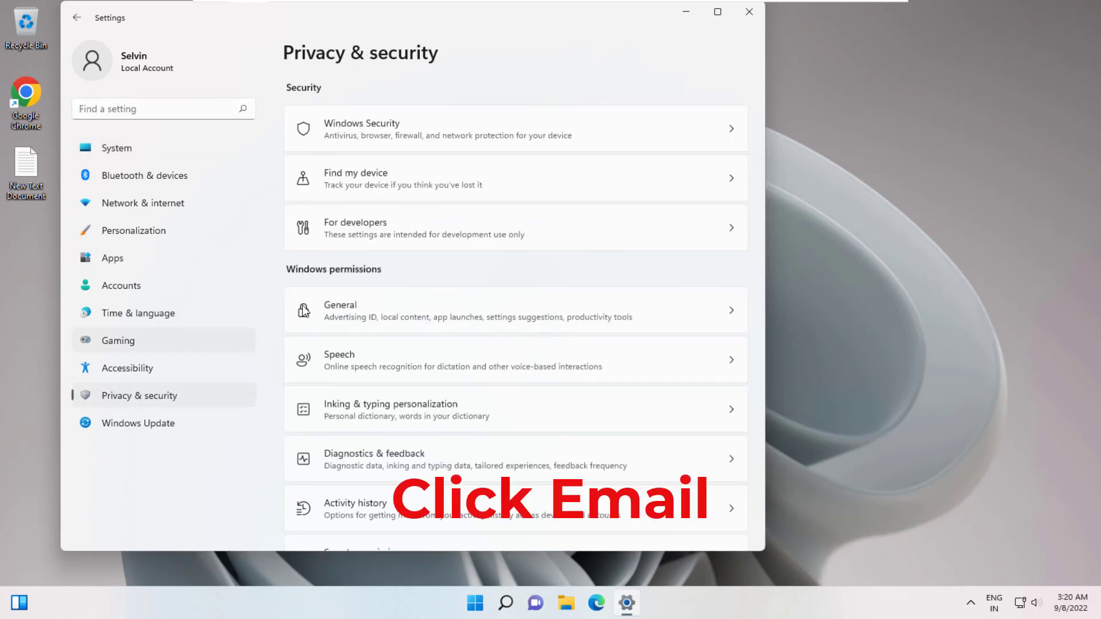
scroll(351, 277, down, 15)
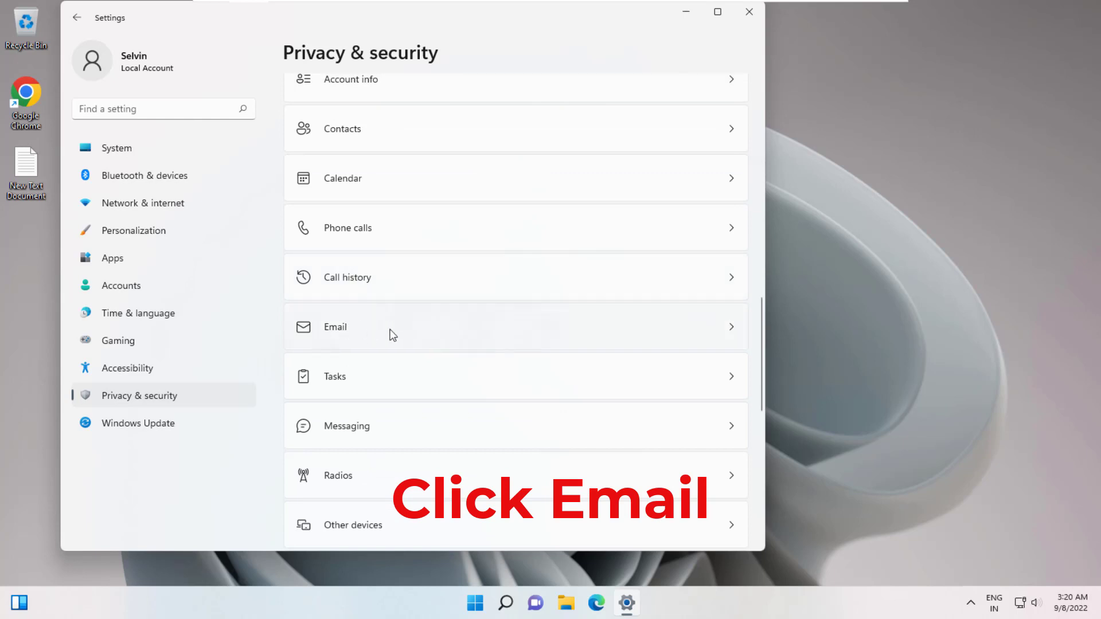
click(360, 329)
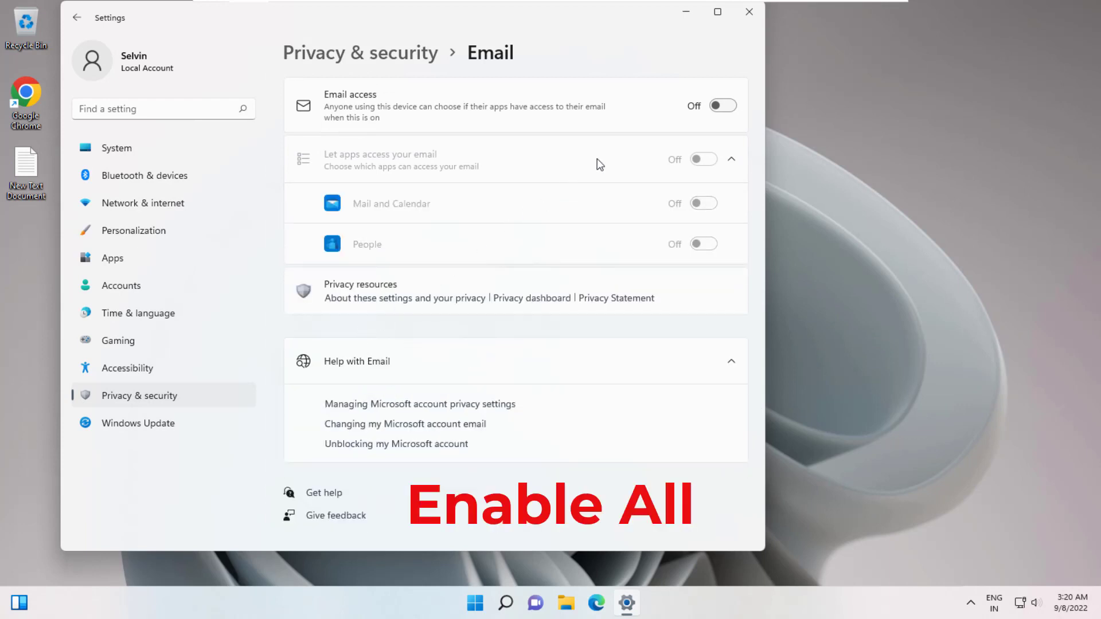
- Turn on Email access, Let apps access your email, and the Mail and Calendar permission, and close Settings
click(716, 108)
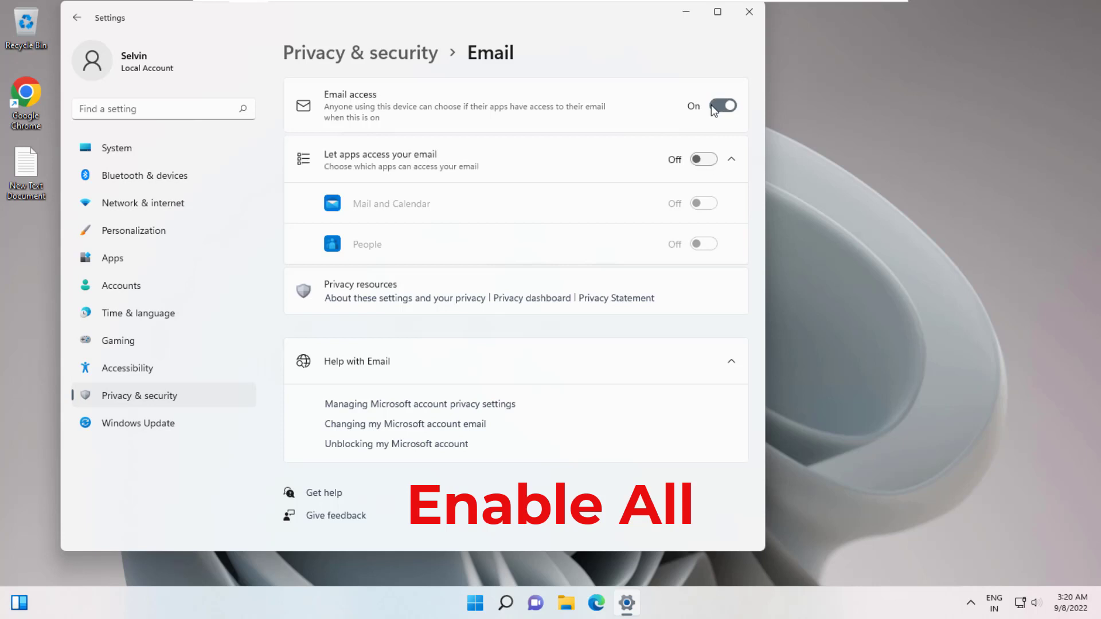
click(696, 160)
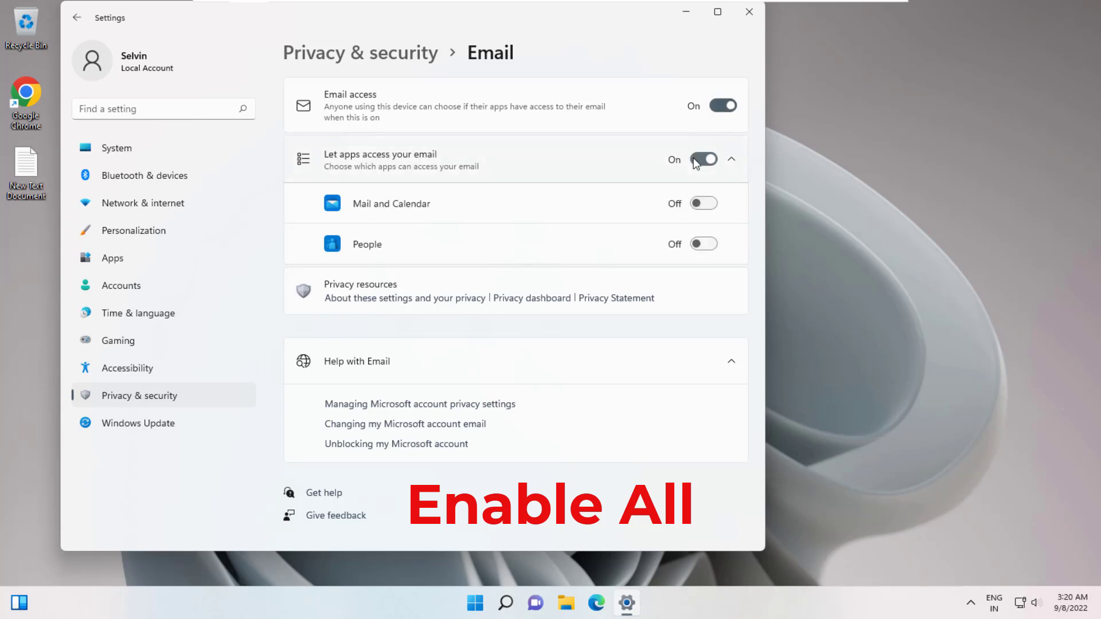
click(696, 205)
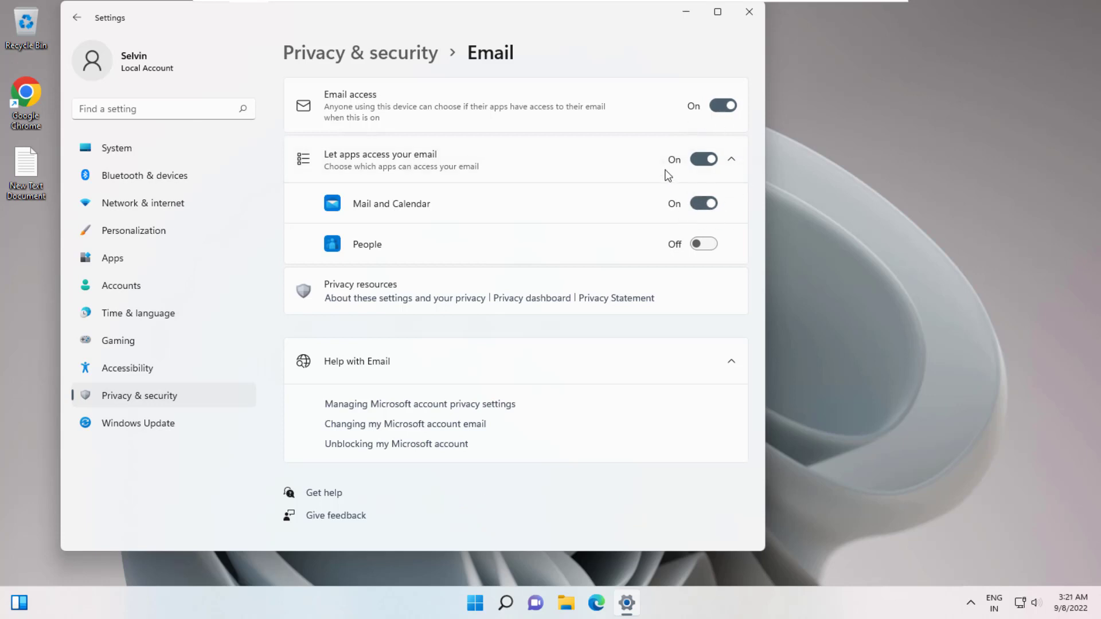
click(748, 12)
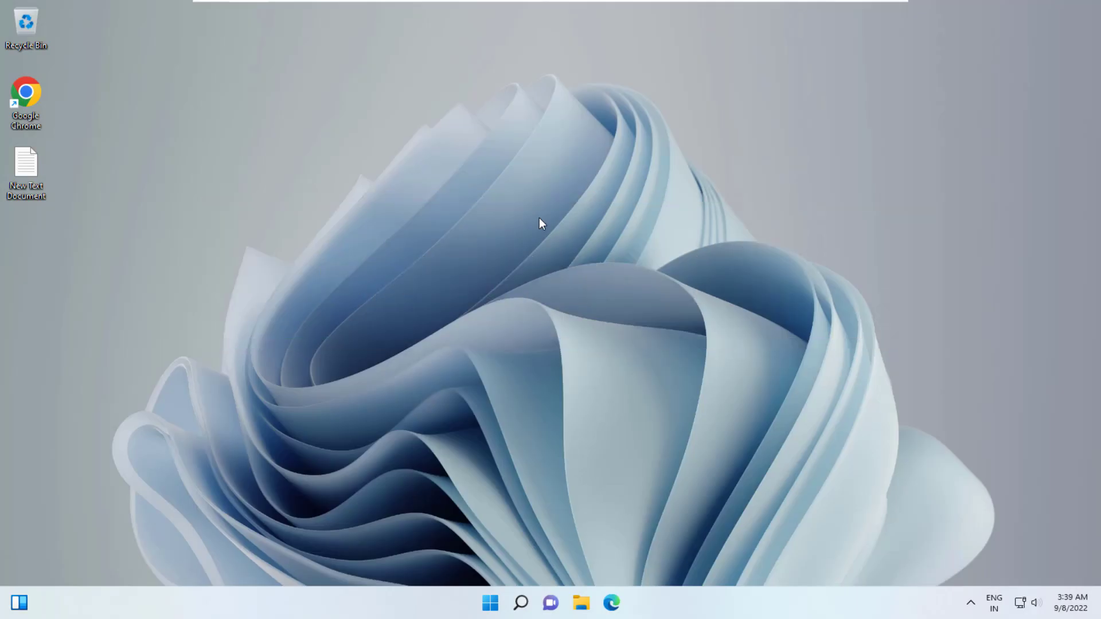
- Open the advanced options of the Mail and Calendar app from Apps & features in Windows Settings
click(490, 602)
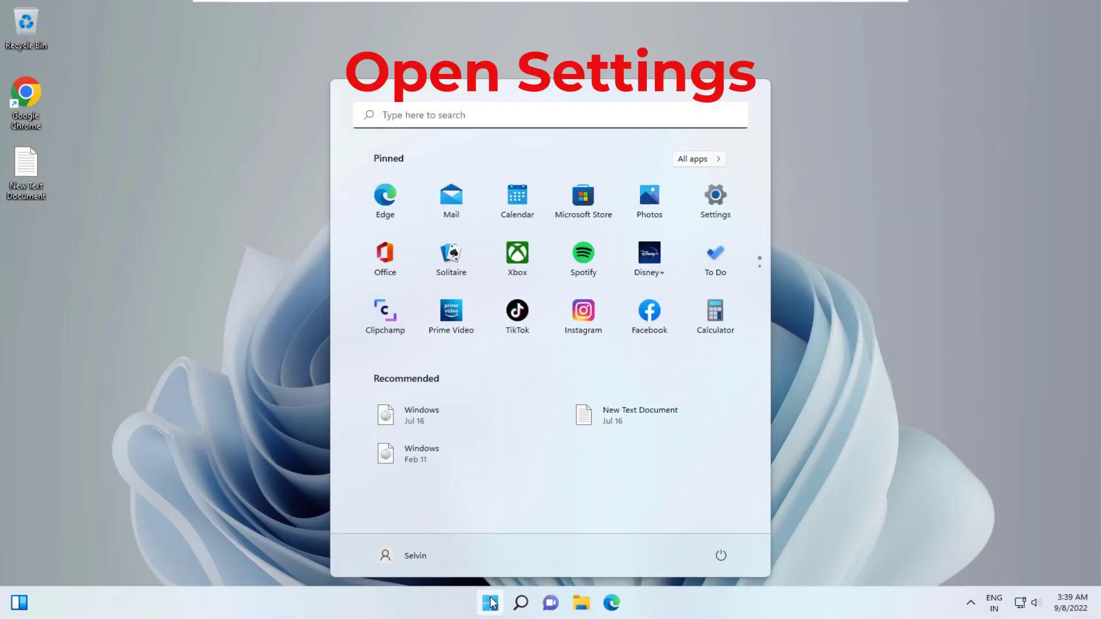
click(704, 194)
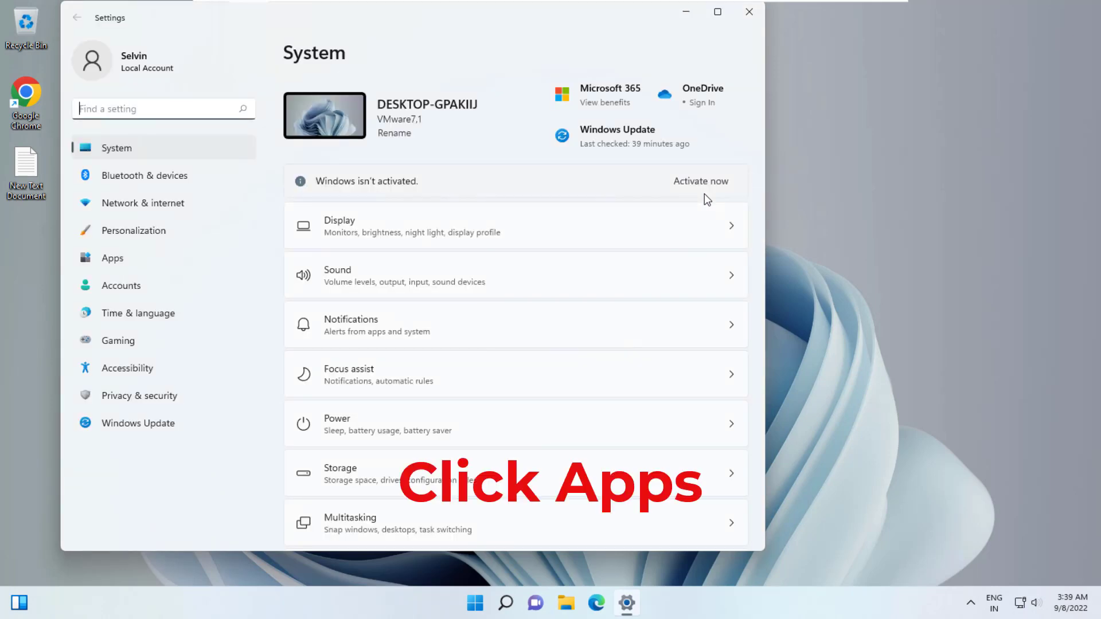
click(119, 258)
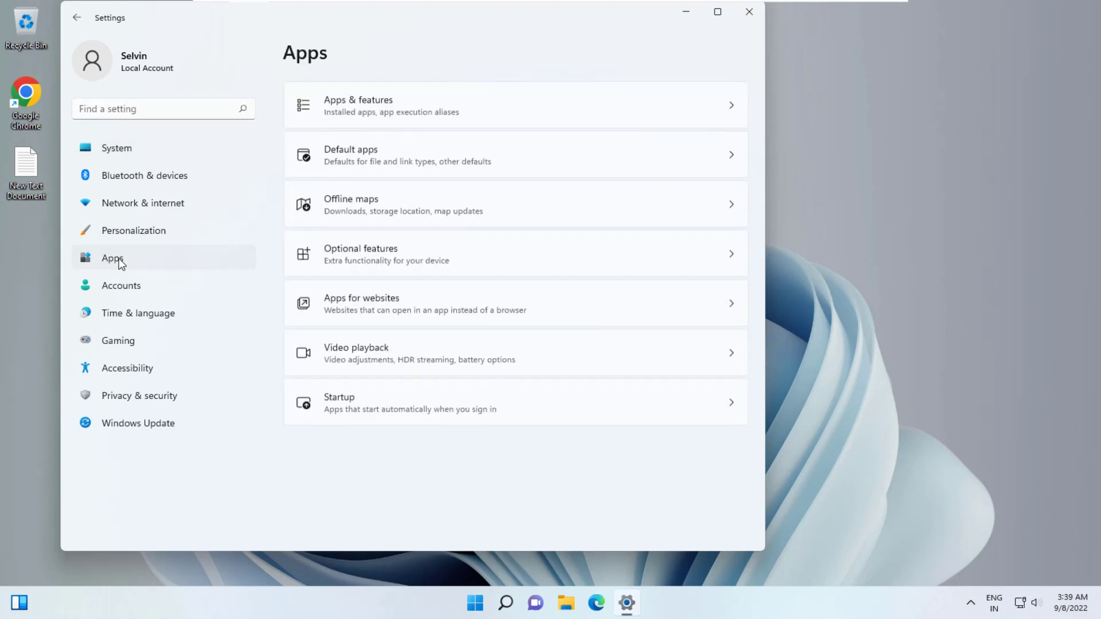
click(387, 111)
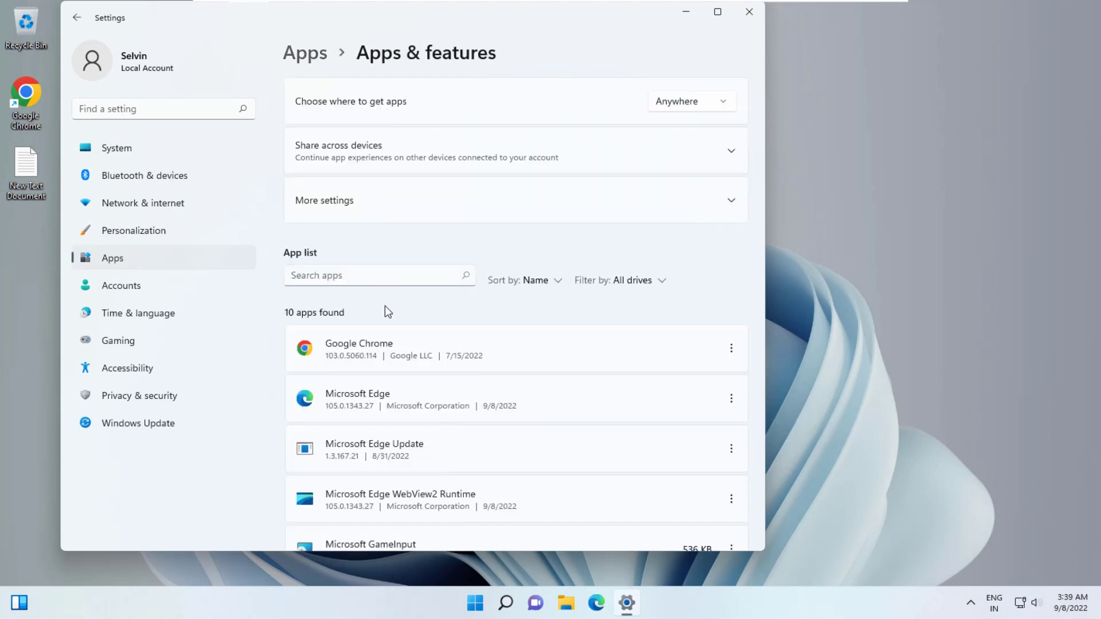
scroll(384, 305, down, 1)
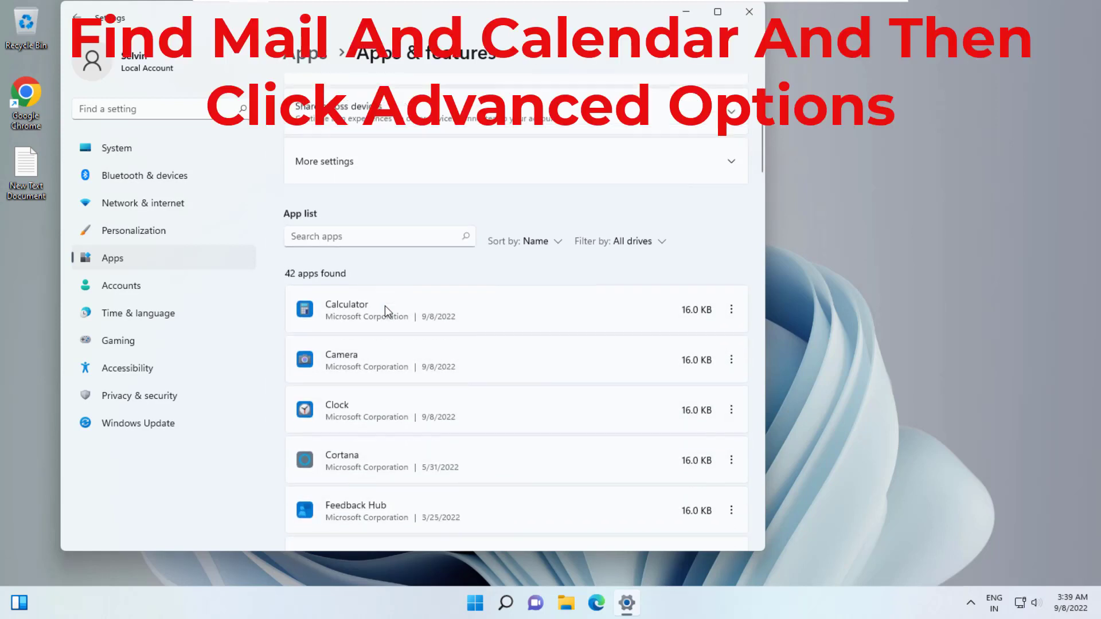
scroll(385, 304, down, 5)
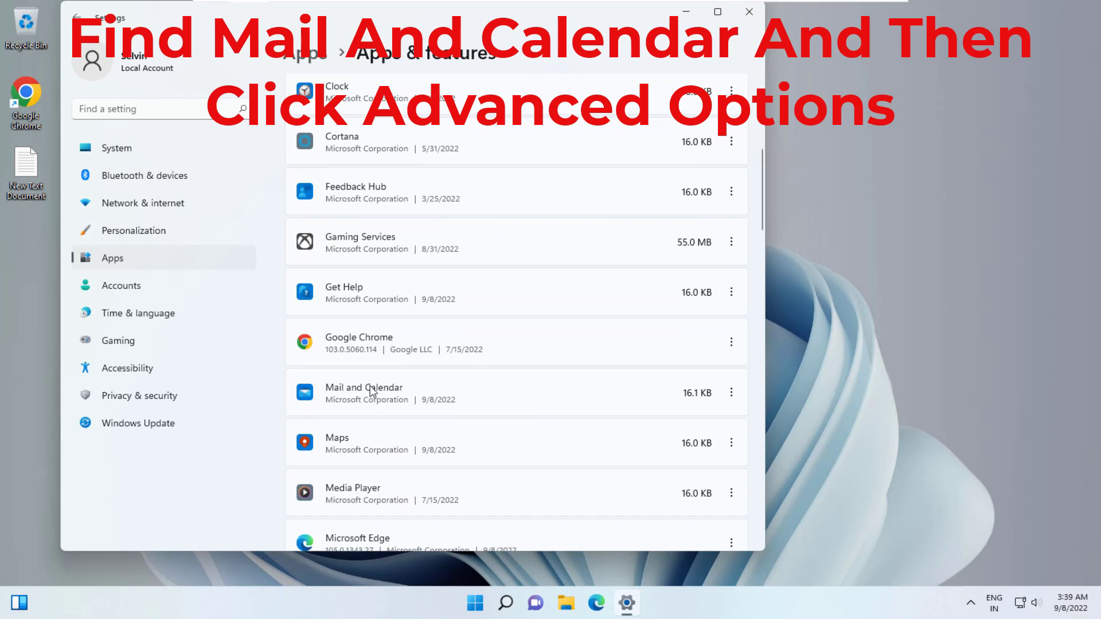
click(731, 392)
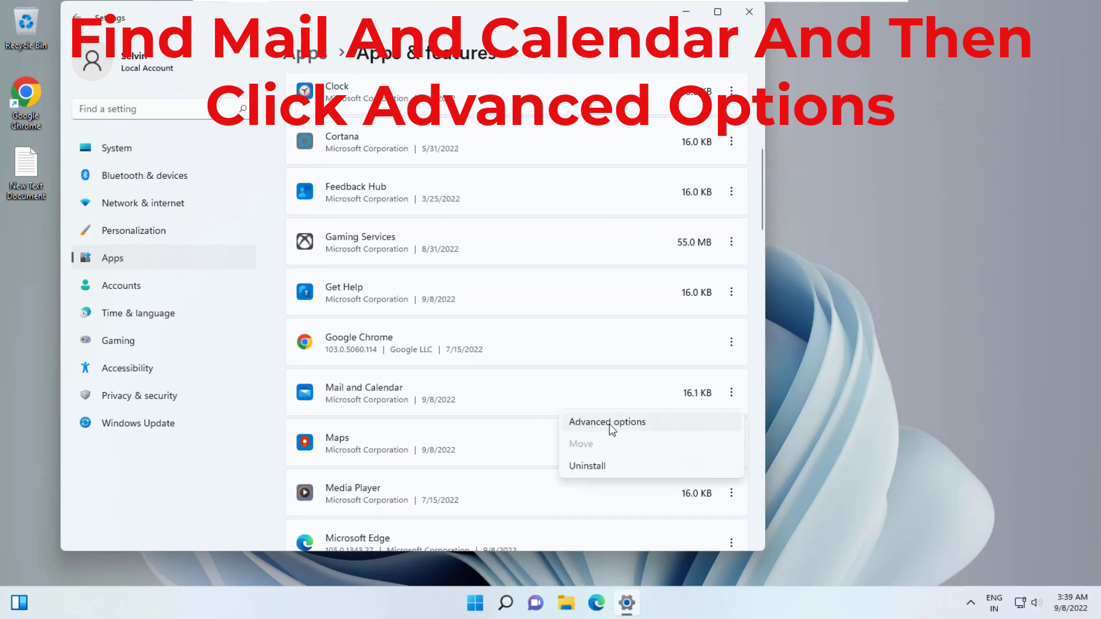
click(609, 424)
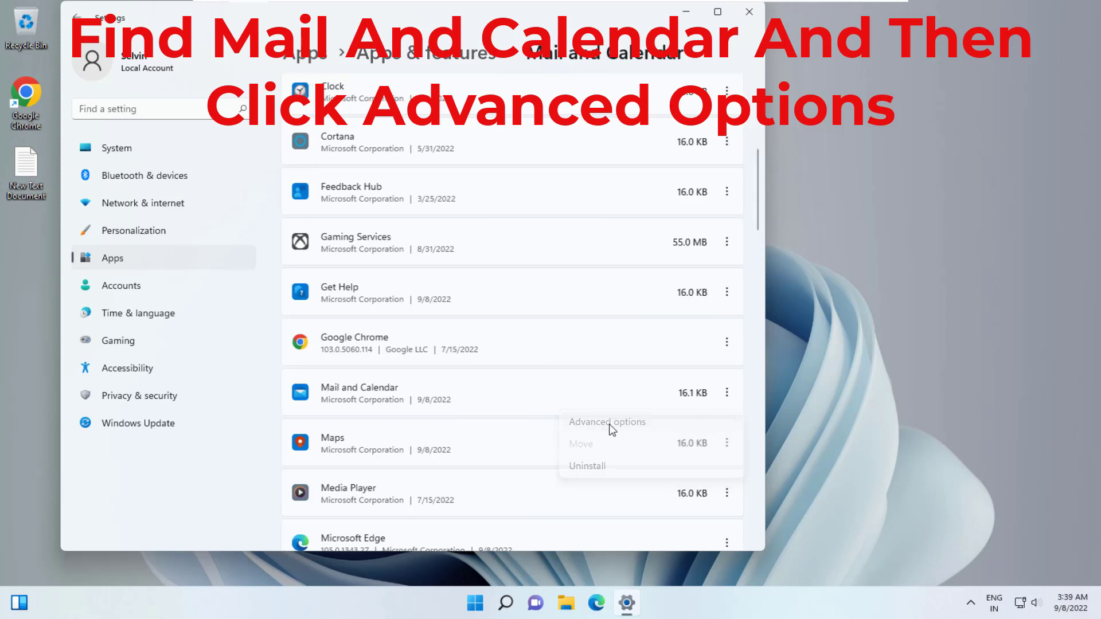
- Reset the Mail and Calendar app, including its data, and close Settings
scroll(608, 425, down, 7)
scroll(609, 425, down, 5)
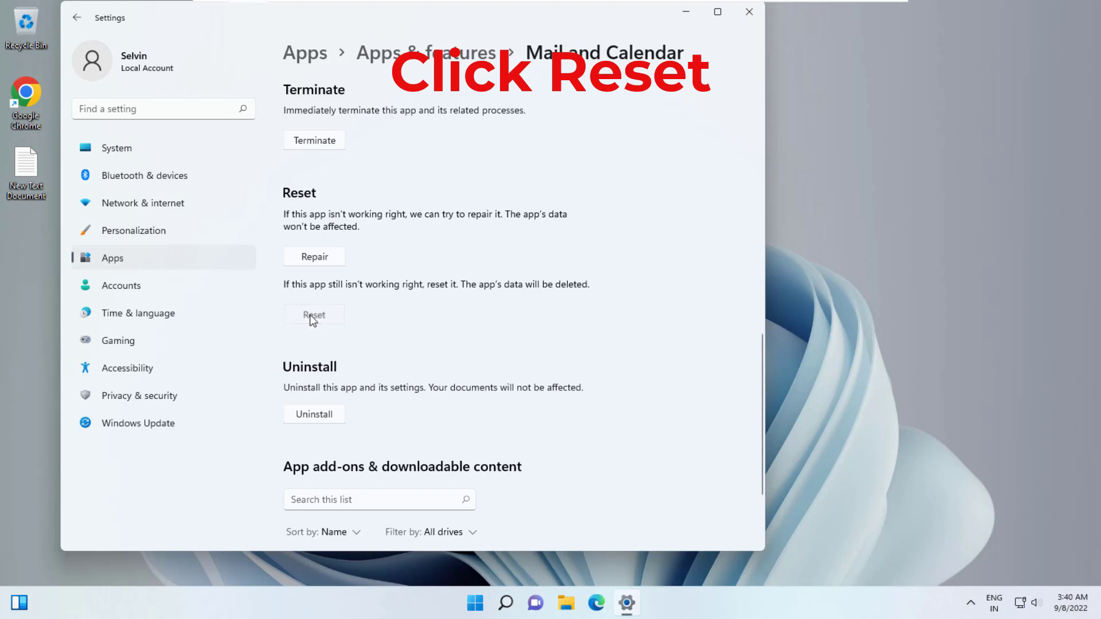
click(313, 317)
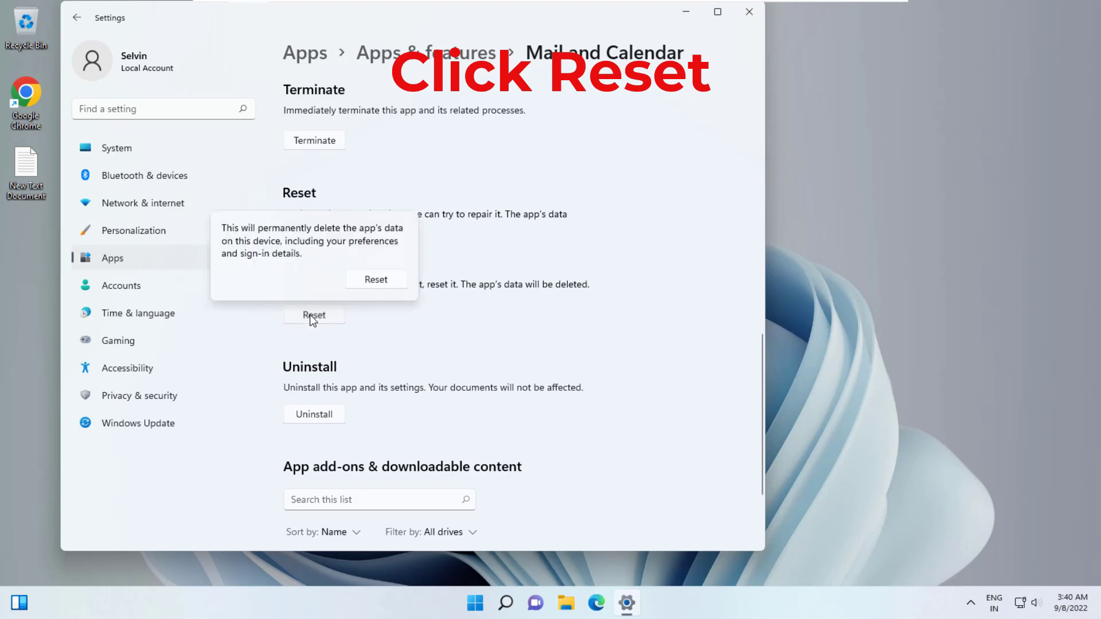
click(372, 282)
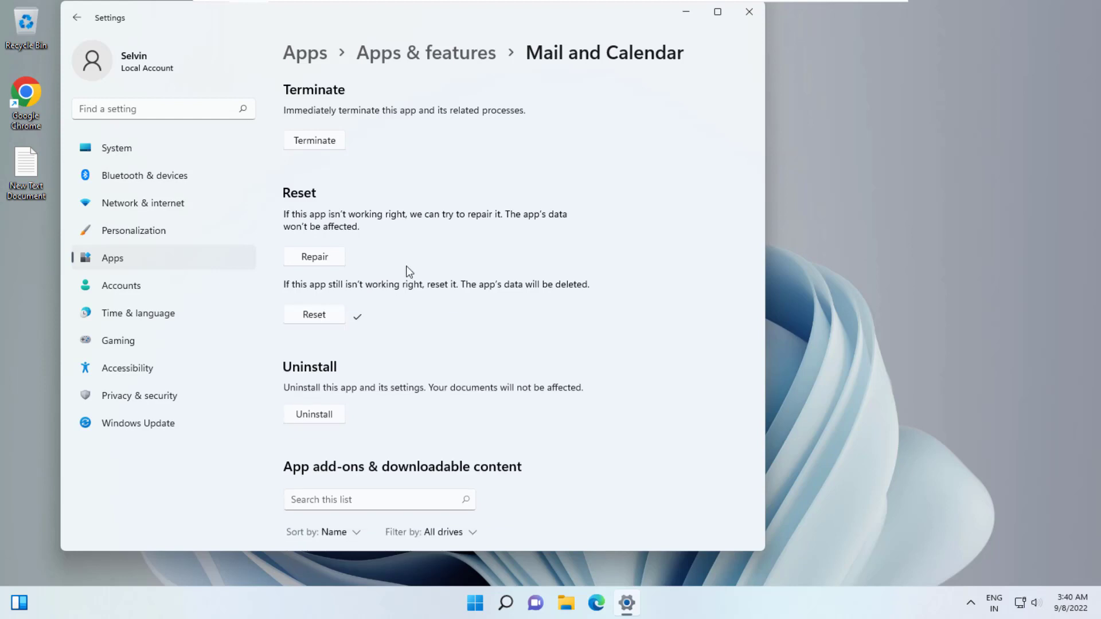
click(749, 11)
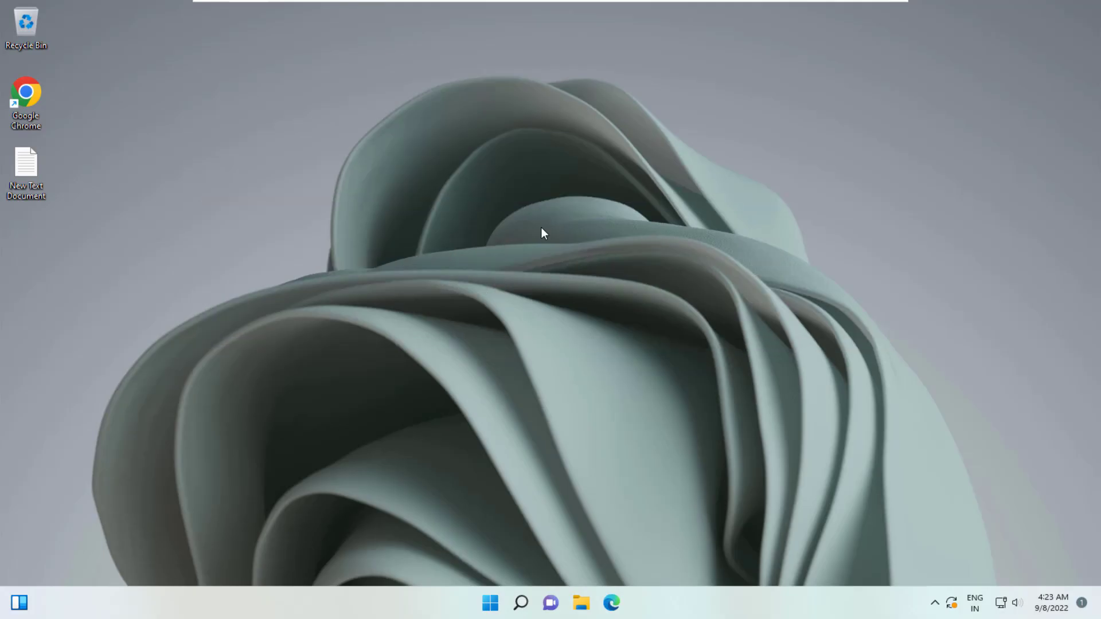
- Check for updates to all installed apps in the Microsoft Store library, and close the Store
click(489, 606)
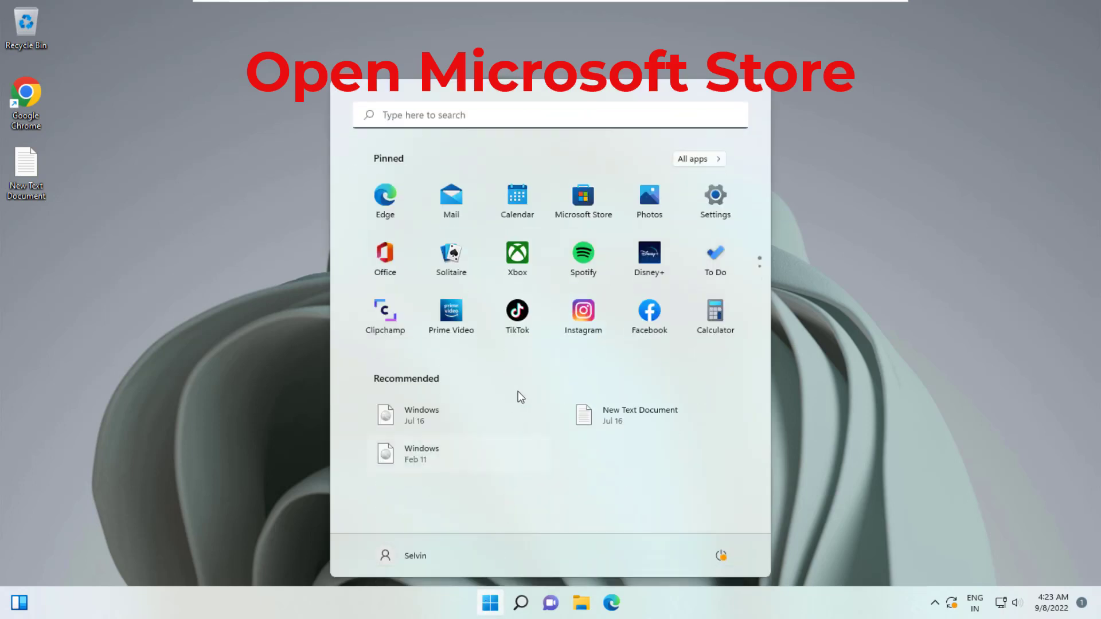
click(578, 210)
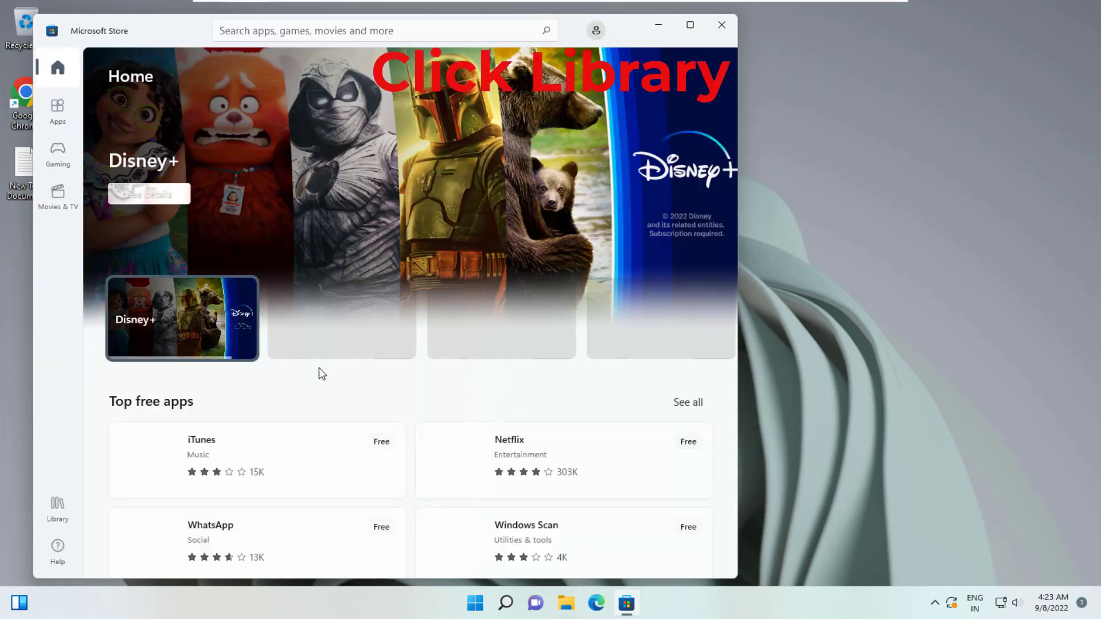
click(57, 512)
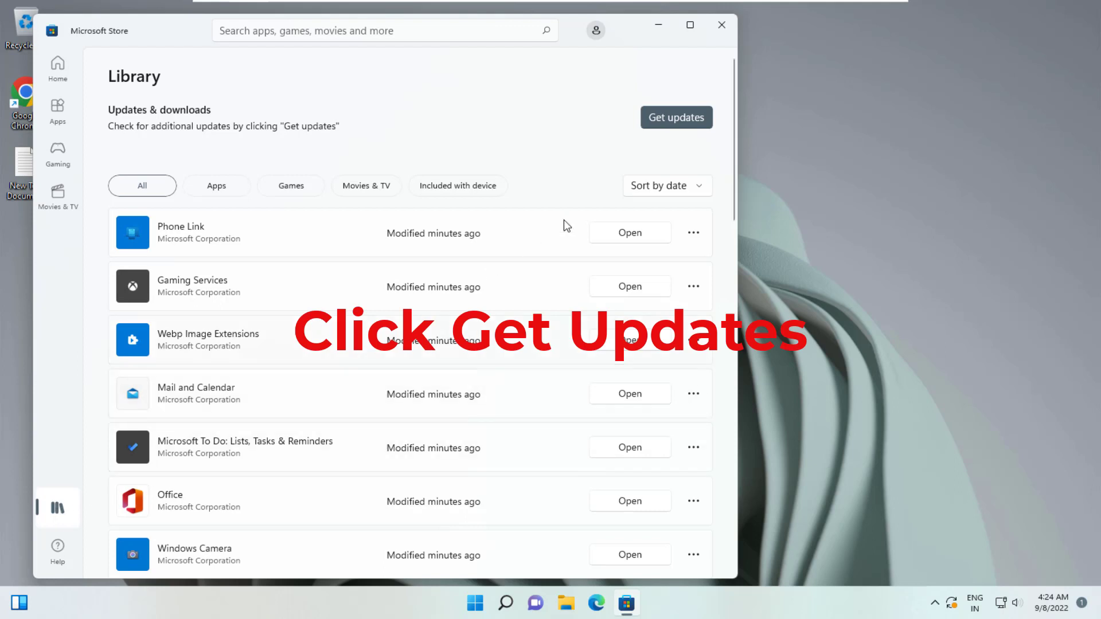
click(686, 122)
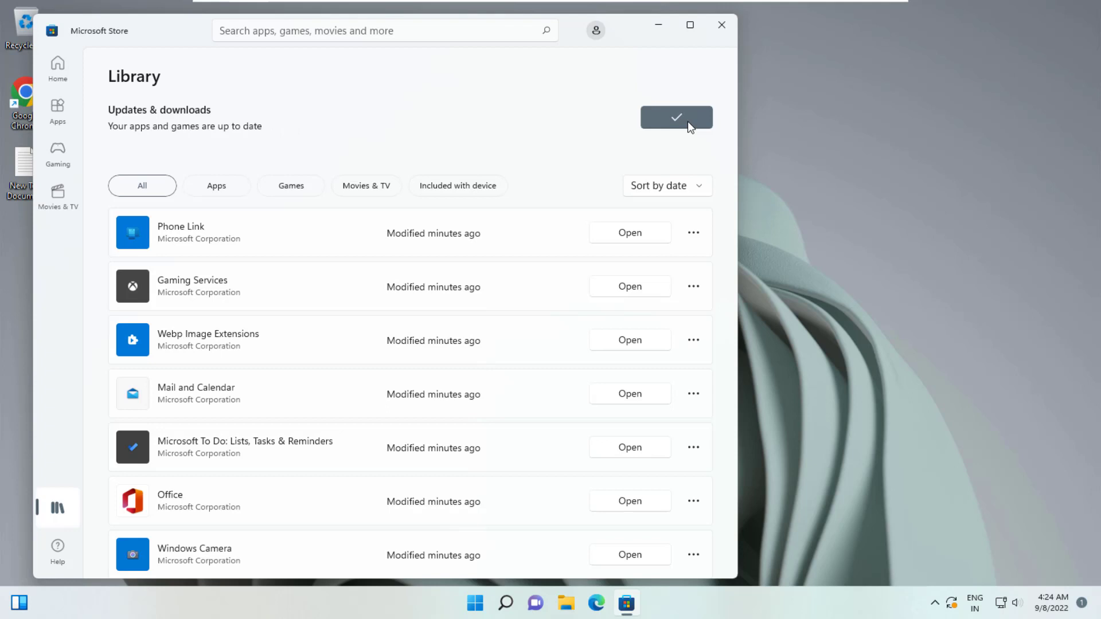
click(720, 23)
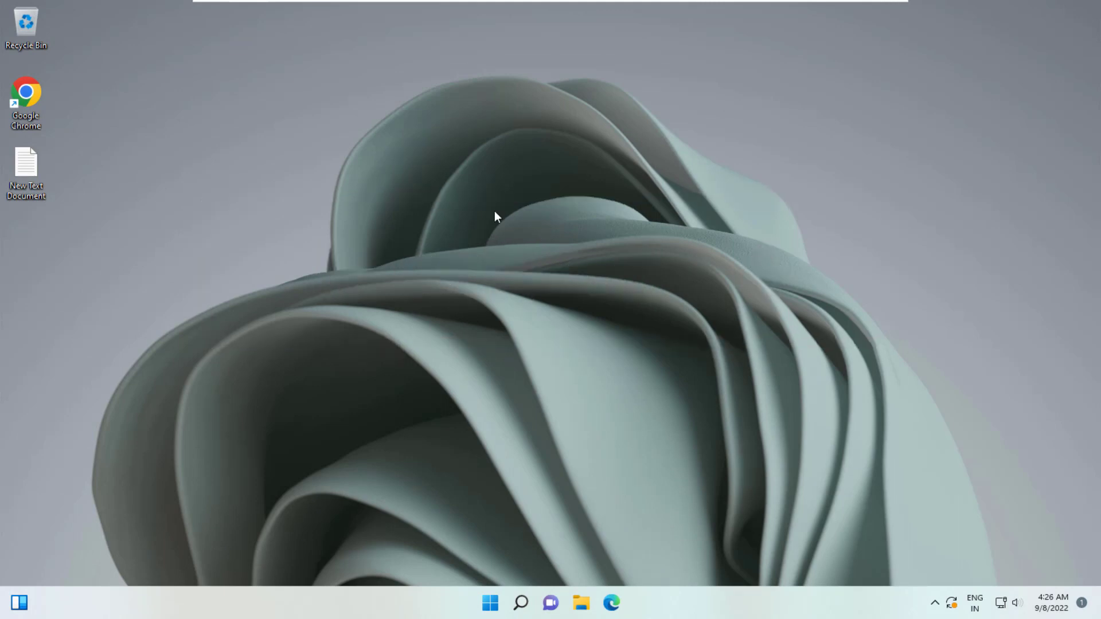
- Find Windows PowerShell through Windows search and run it as administrator, allowing it to make changes to the device
click(521, 602)
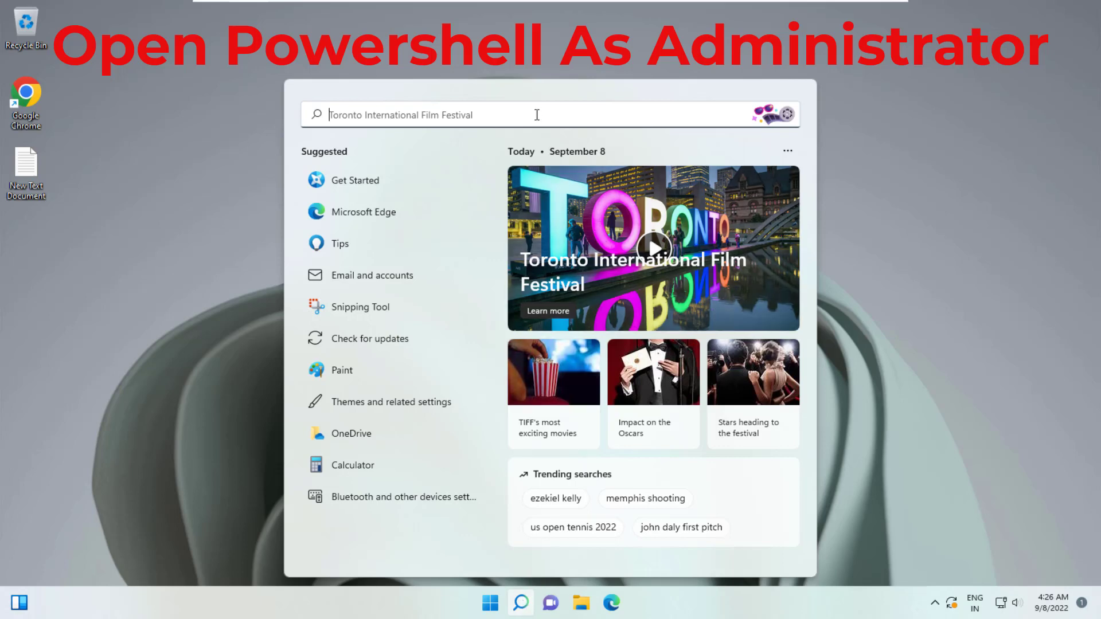
text(powersh)
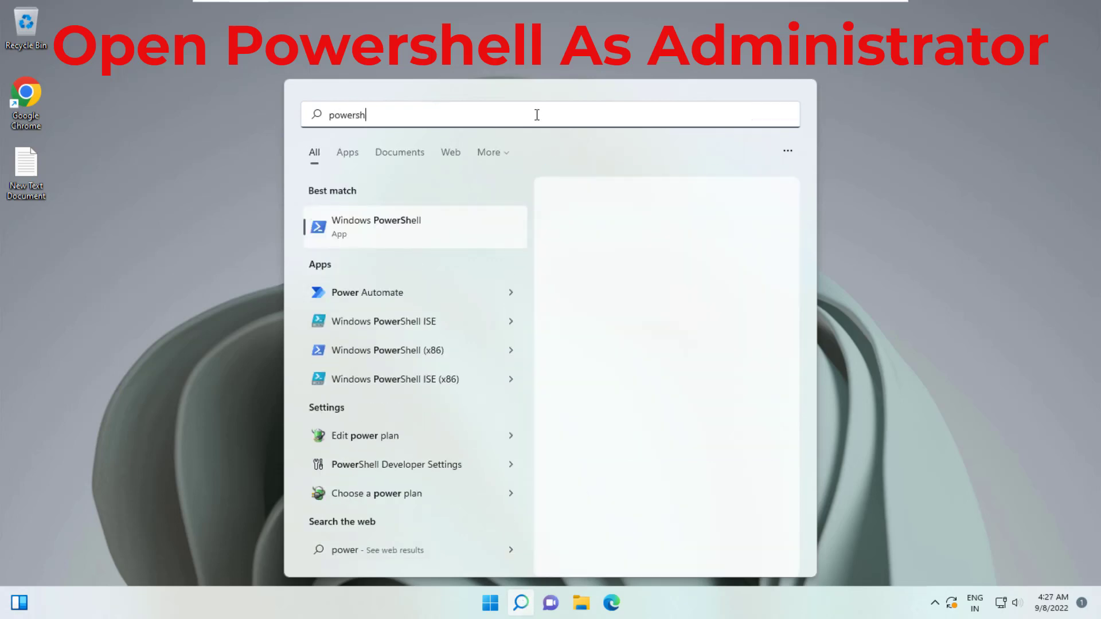
text(ell)
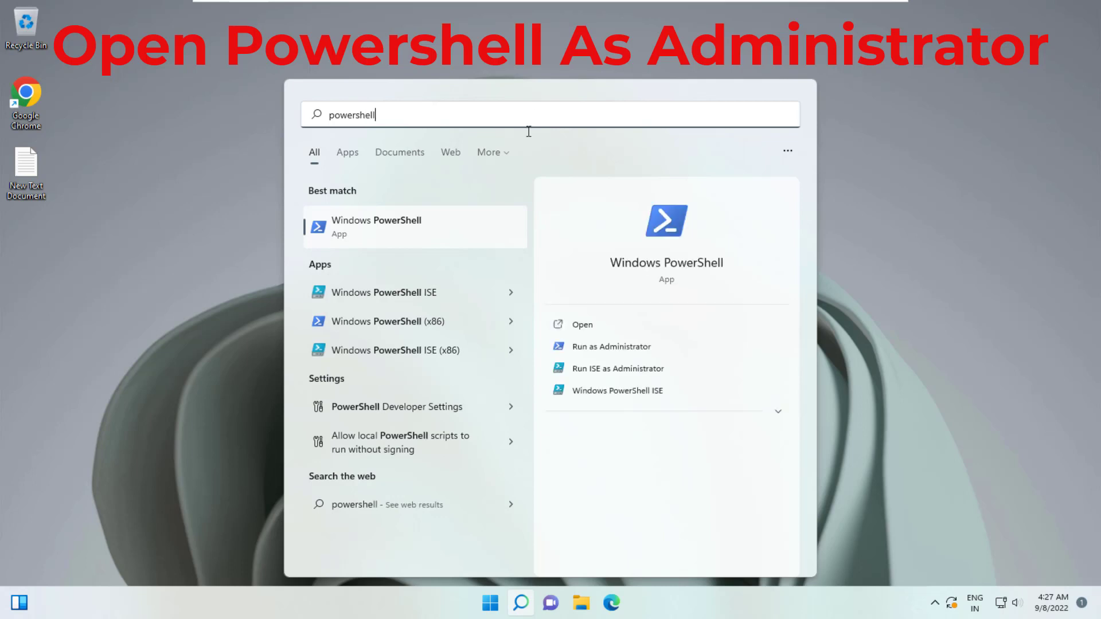
right_click(466, 227)
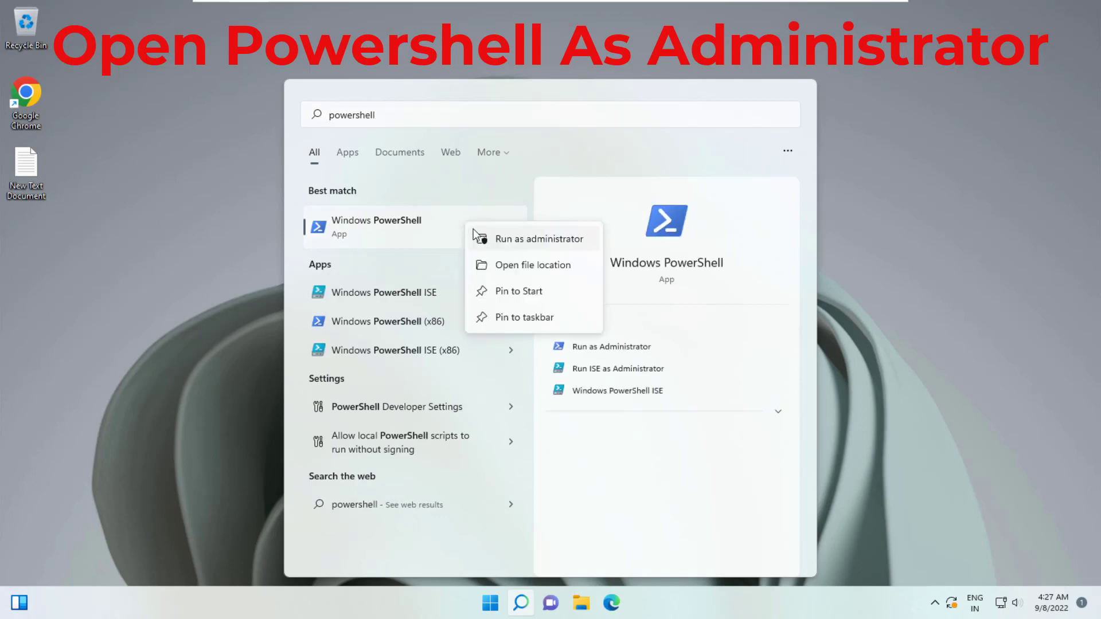
click(527, 237)
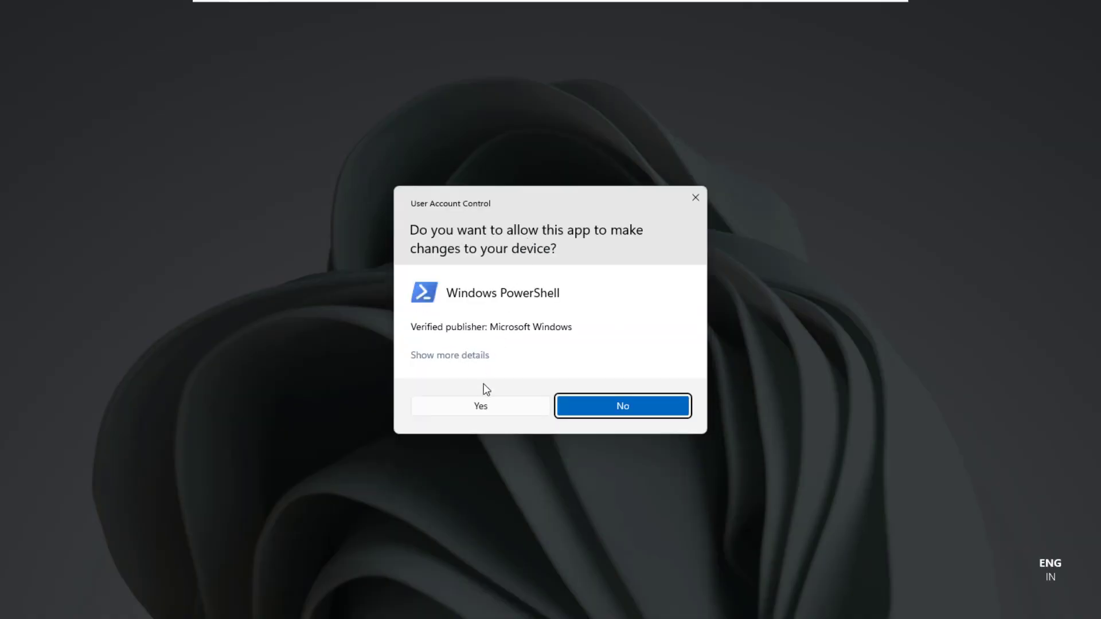
click(481, 407)
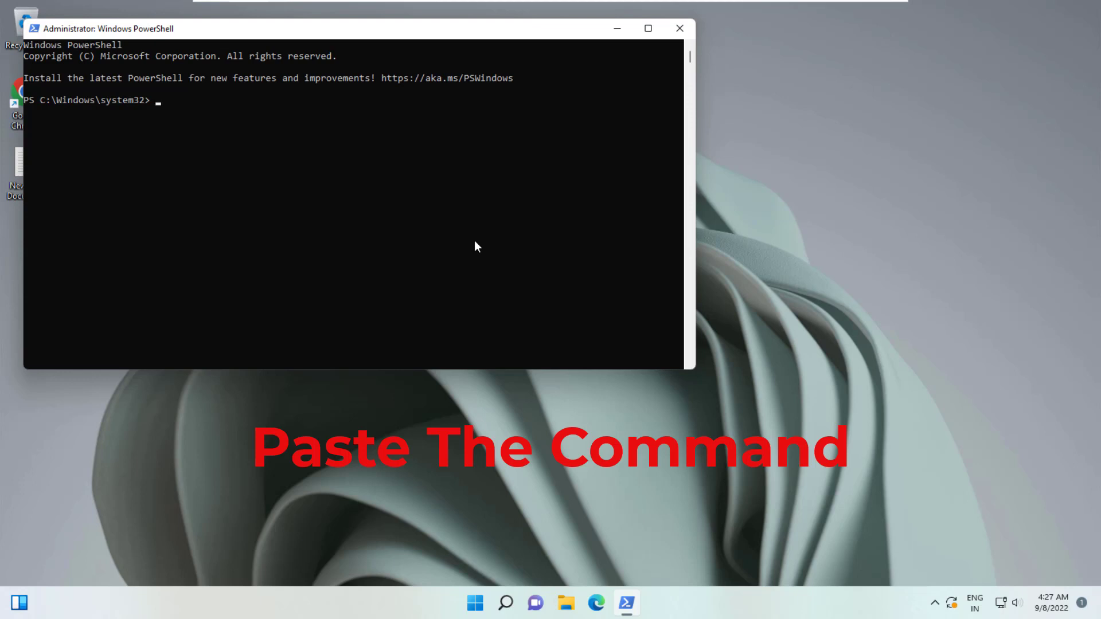
- Remove the mail app by running "Get-AppxPackage Microsoft.windowscommunicationsapps | Remove-AppxPackage" in PowerShell, and close the window
text(Get-AppxPackage Microsoft.windowscommunicationsapps | Remove-AppxPackage)
key(Return)
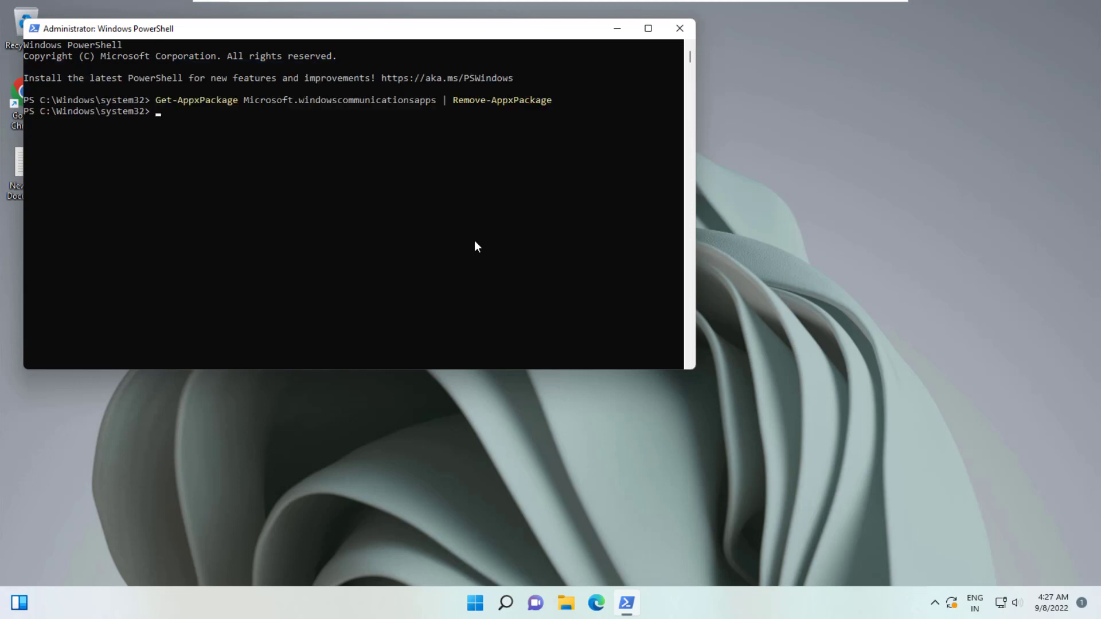
click(678, 29)
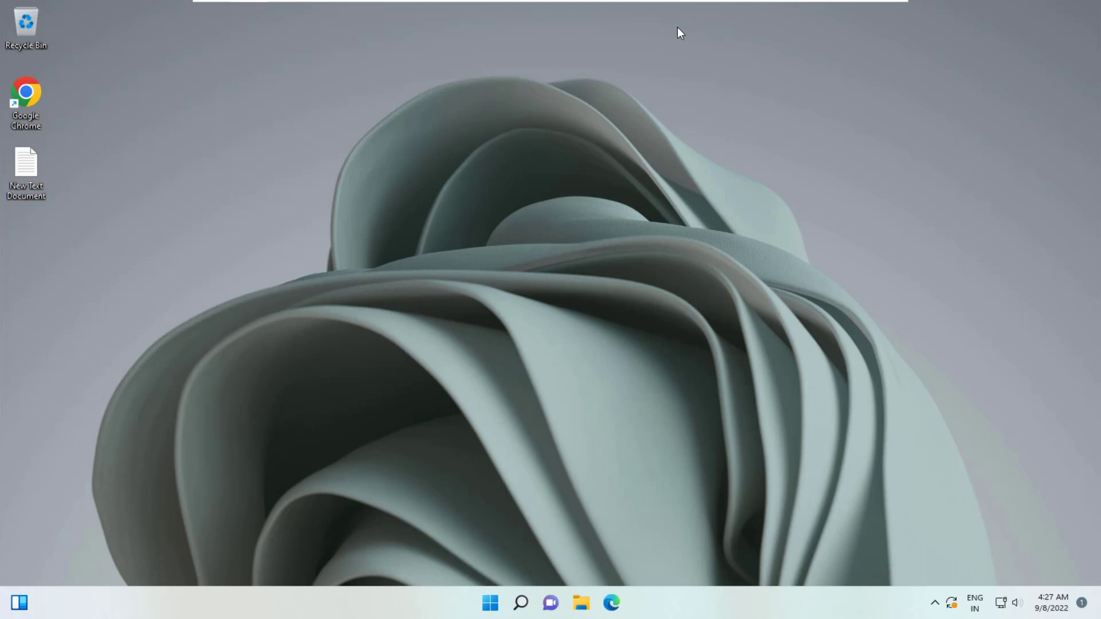
- Open Microsoft Store and search it for "mail and calendar"
click(489, 602)
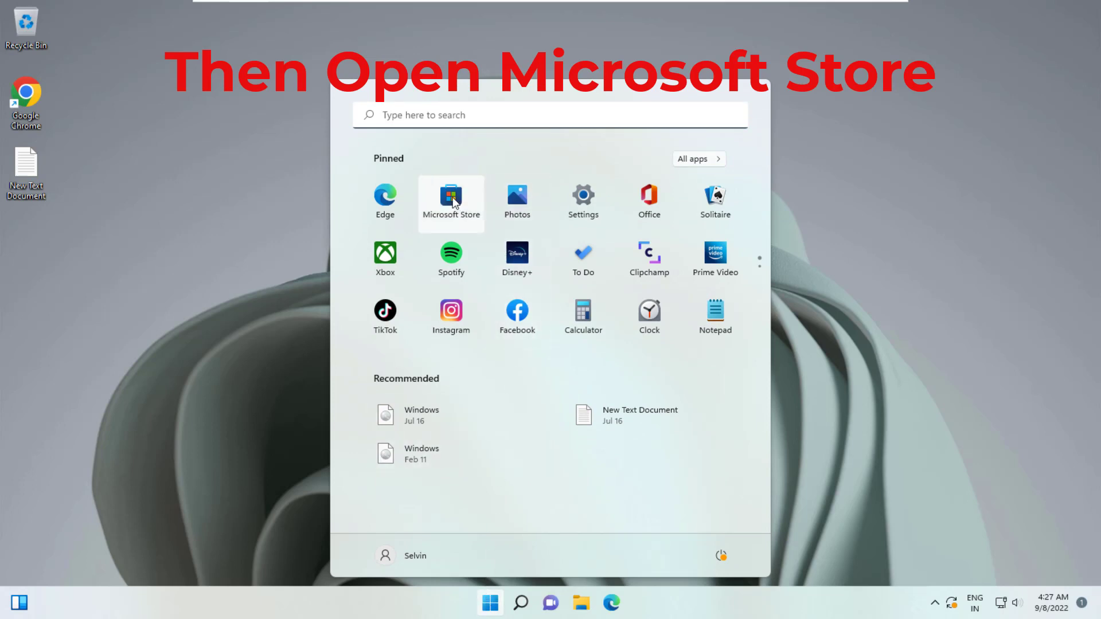
click(452, 198)
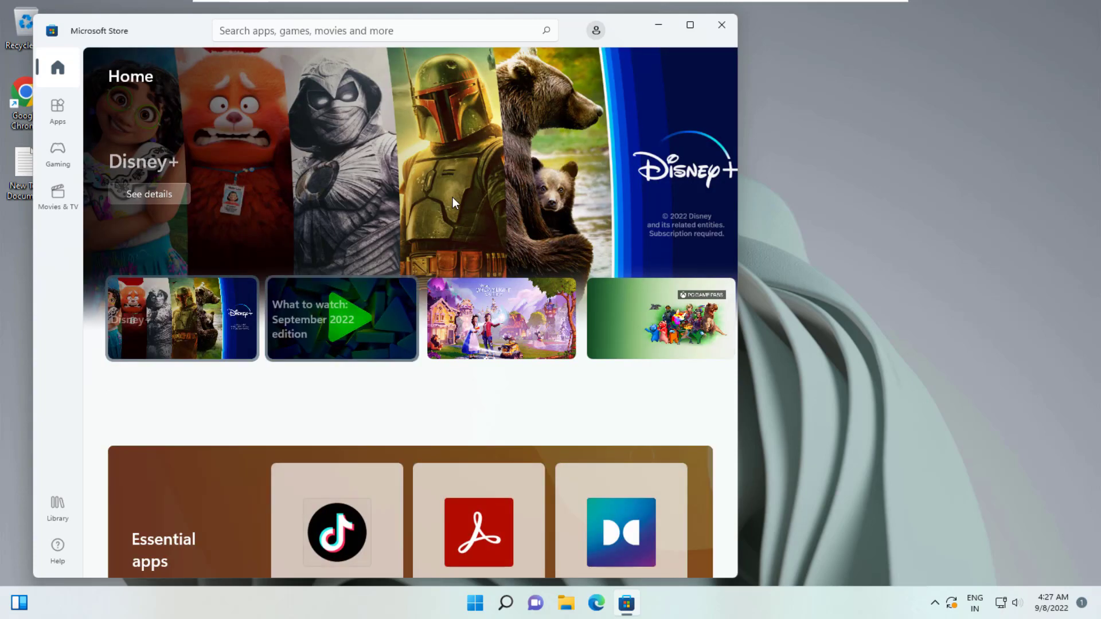
click(403, 34)
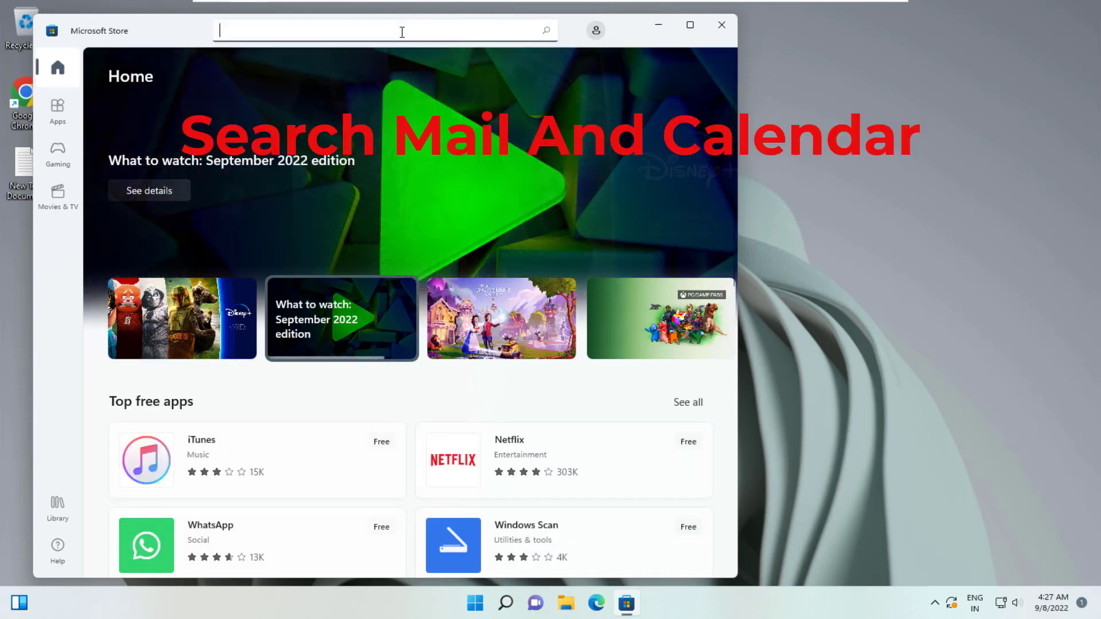
text(mail and)
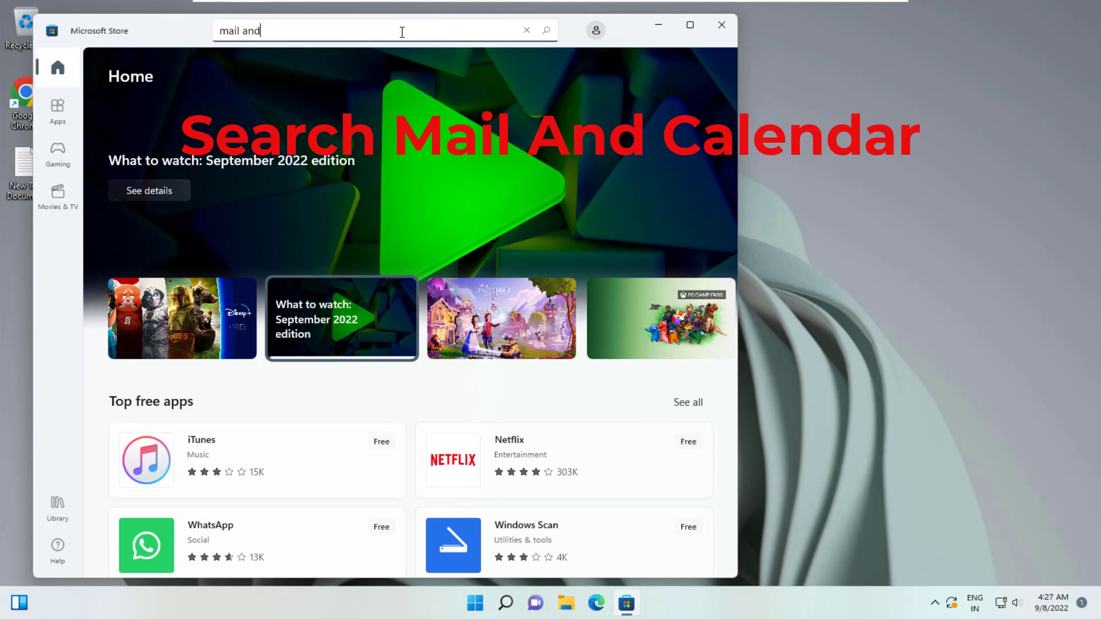
text( calend)
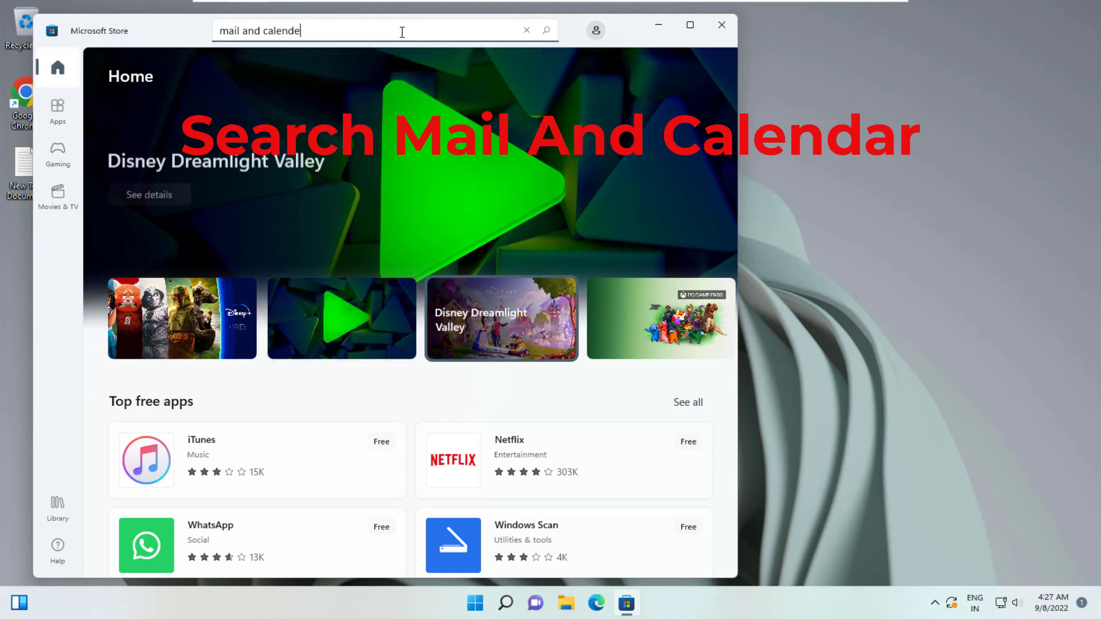
text(ar)
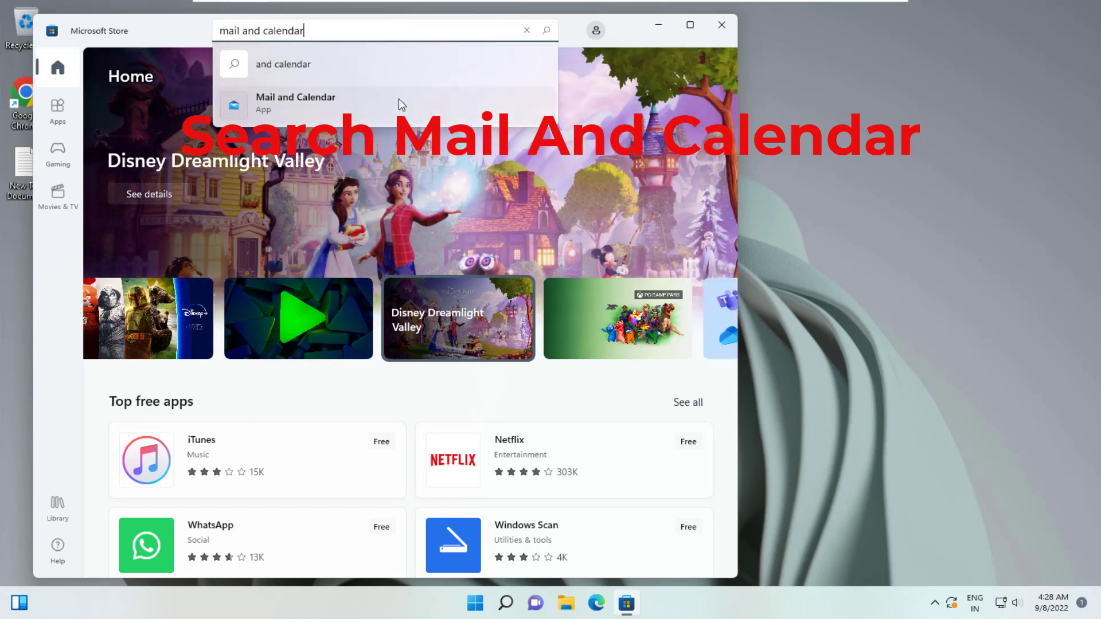
- Install the Mail and Calendar app by Microsoft Corporation from its suggested search match, and close the Store
click(399, 100)
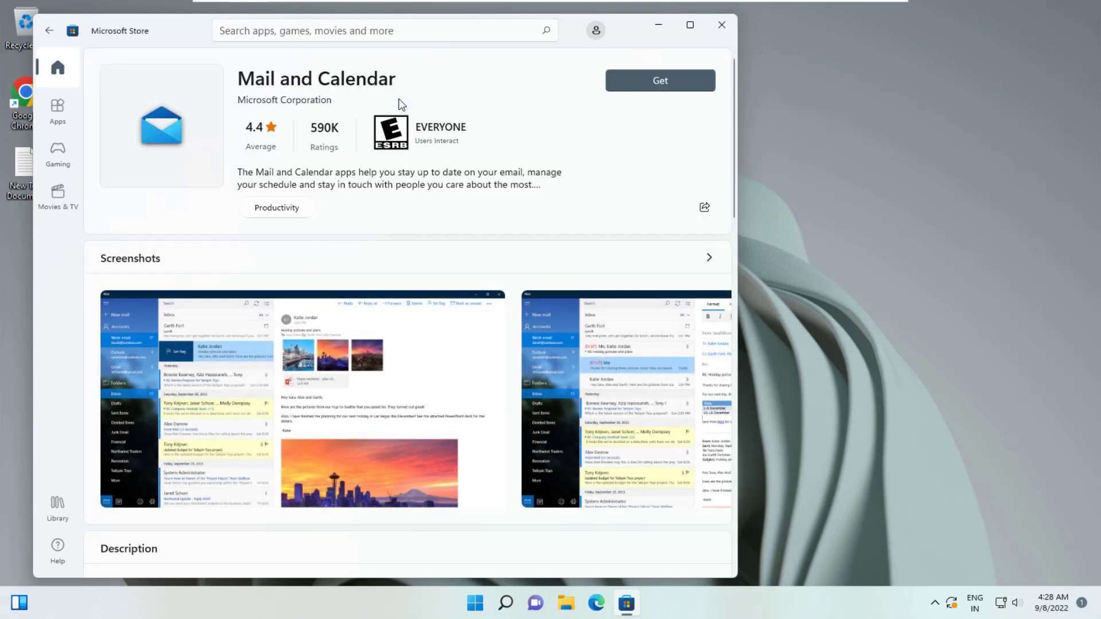
click(621, 77)
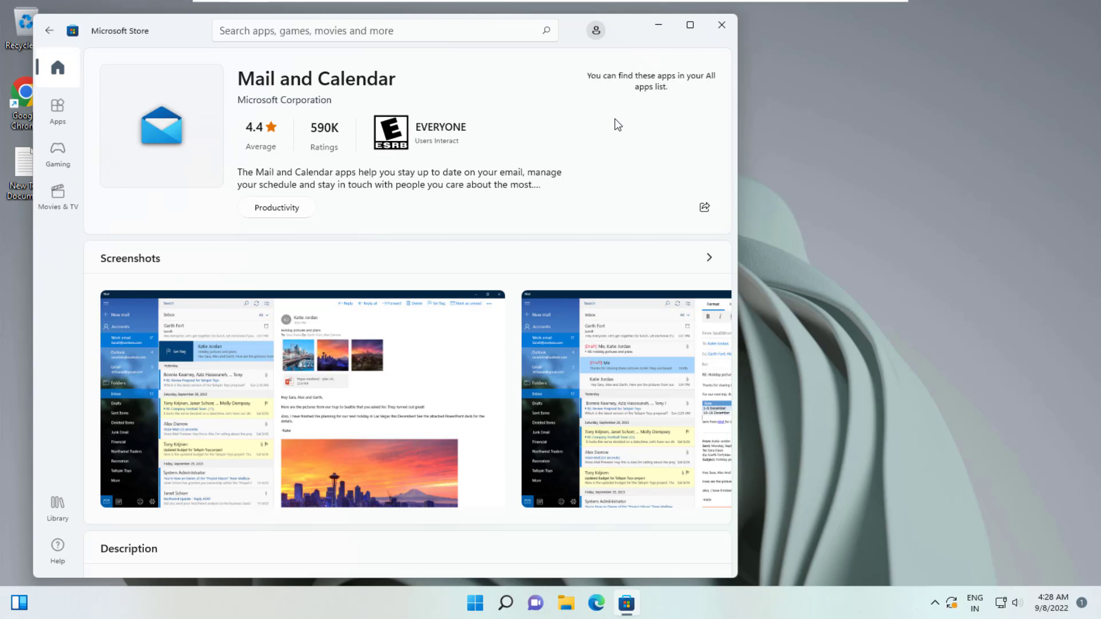
click(717, 29)
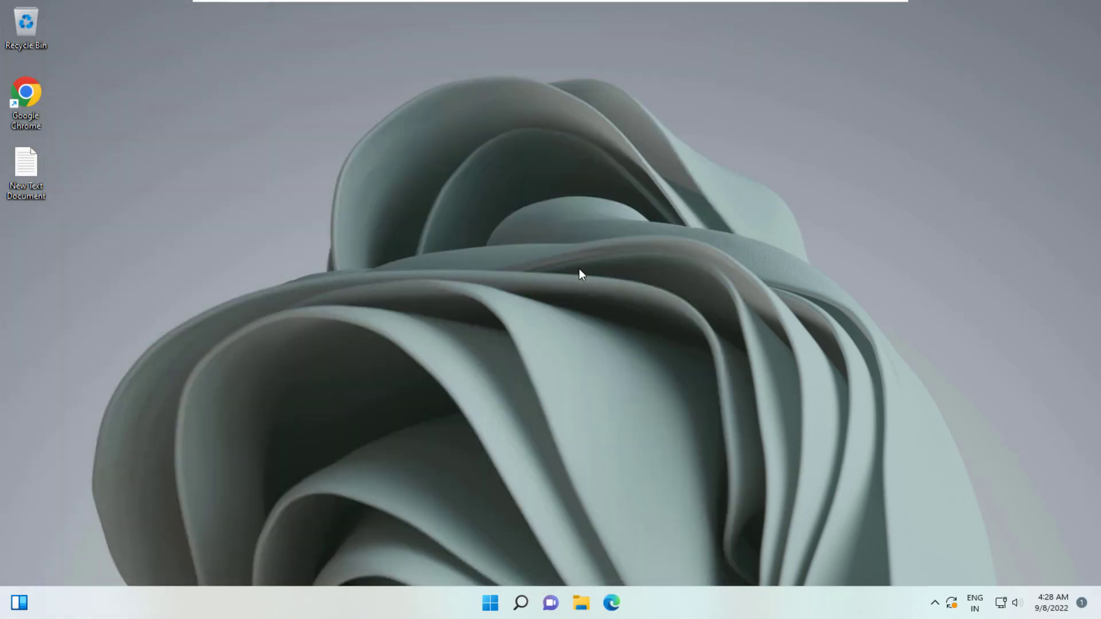